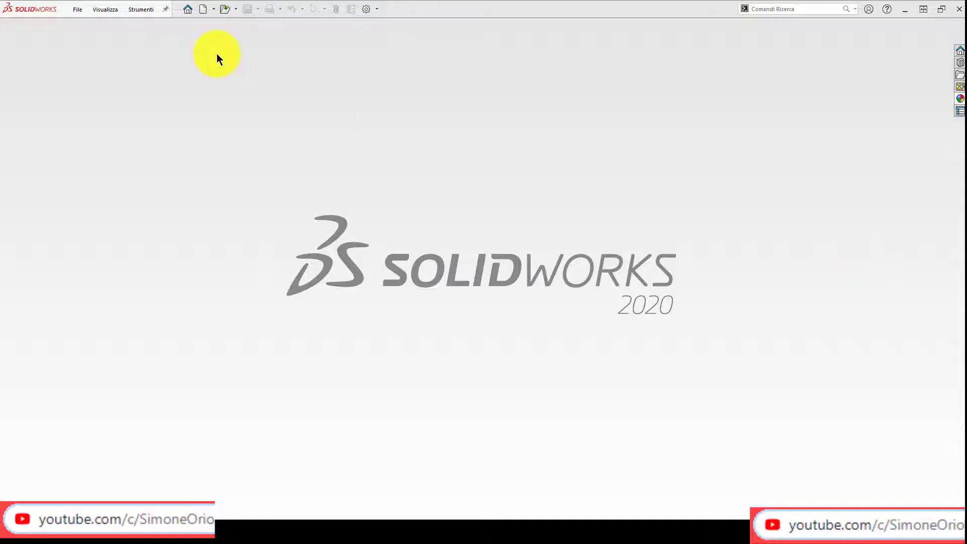
Look through the list of SolidWorks add-ins, then close it
{"action": "left_click", "coordinate": [141, 9]}
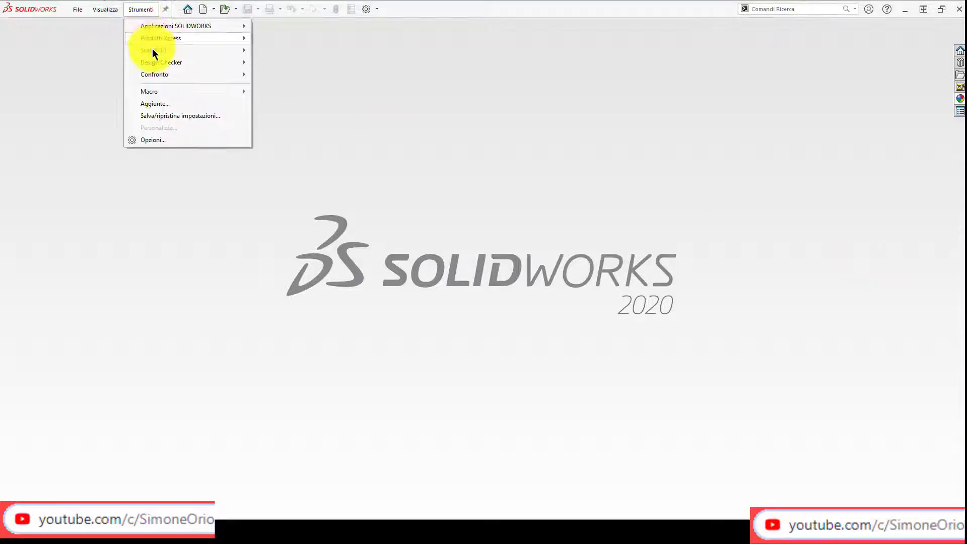
{"action": "left_click", "coordinate": [158, 104]}
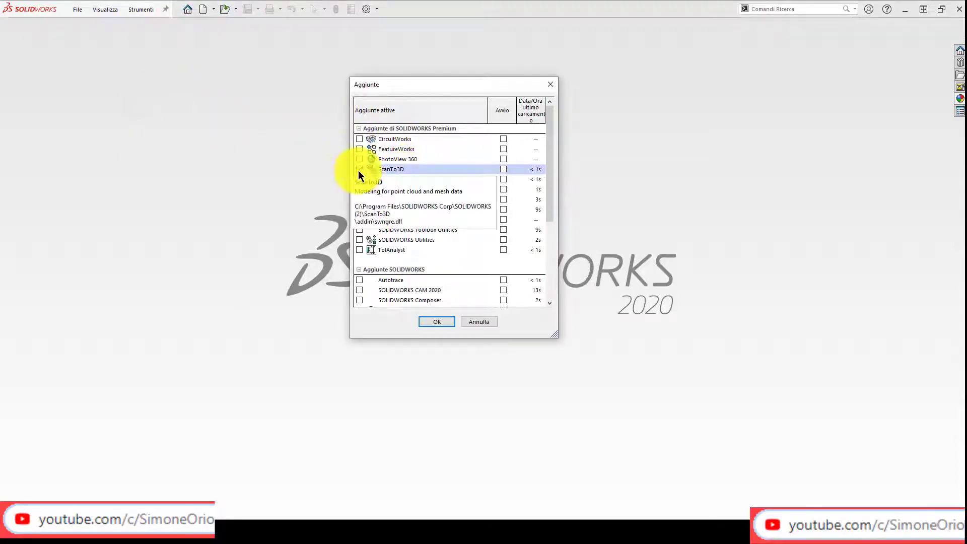
{"action": "left_click", "coordinate": [436, 321]}
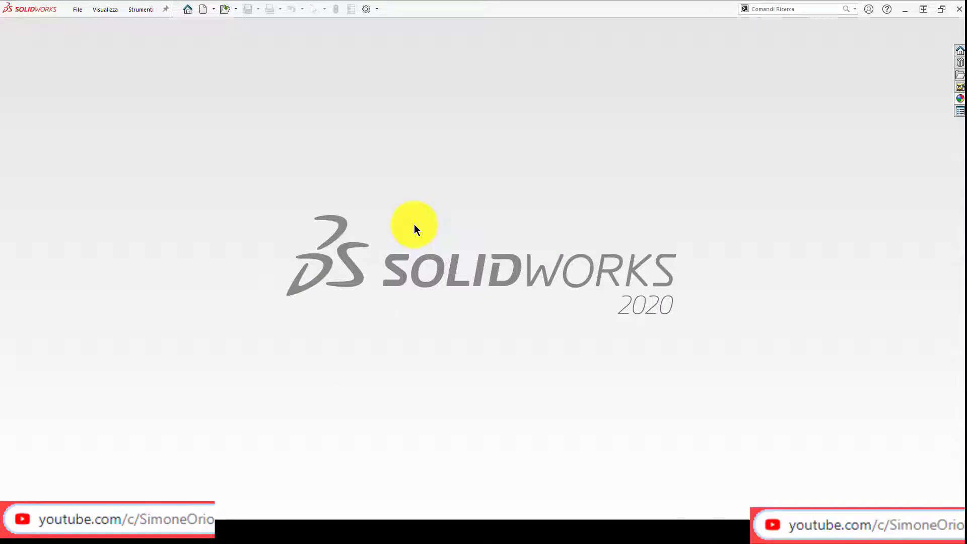
Choose Panzerkampfwagen VI Ausf.obj from the tigre folder, importing as solid bodies in millimetres
{"action": "left_click", "coordinate": [76, 11]}
{"action": "left_click", "coordinate": [86, 41]}
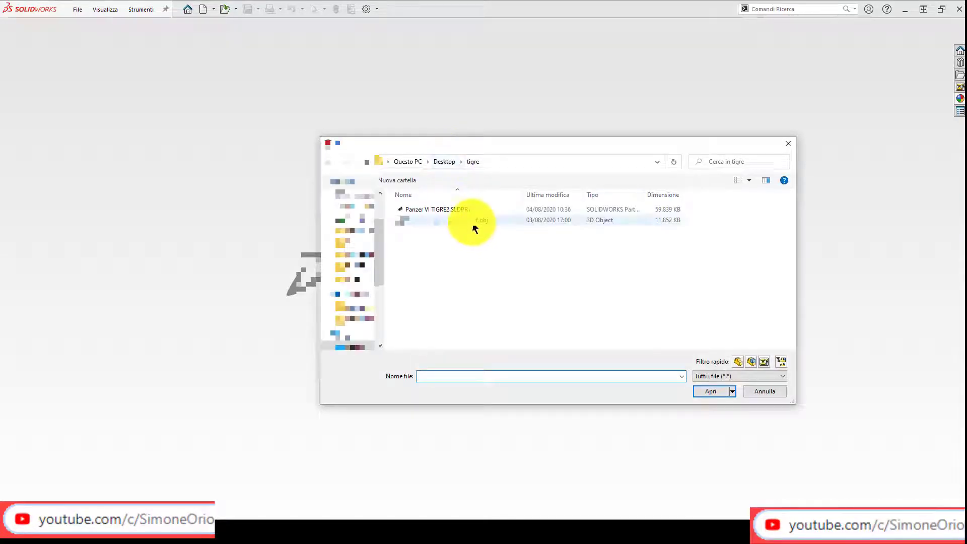
{"action": "left_click", "coordinate": [474, 227]}
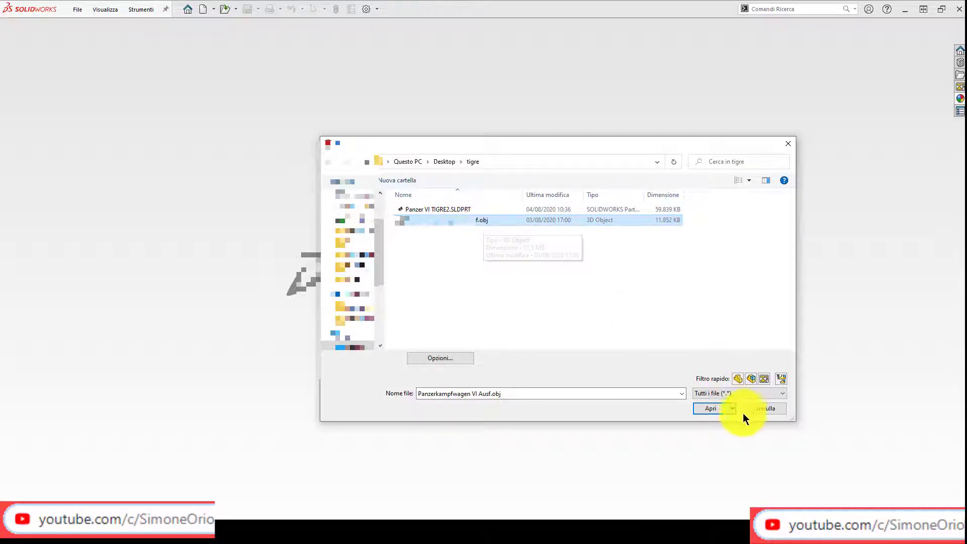
{"action": "left_click", "coordinate": [462, 355]}
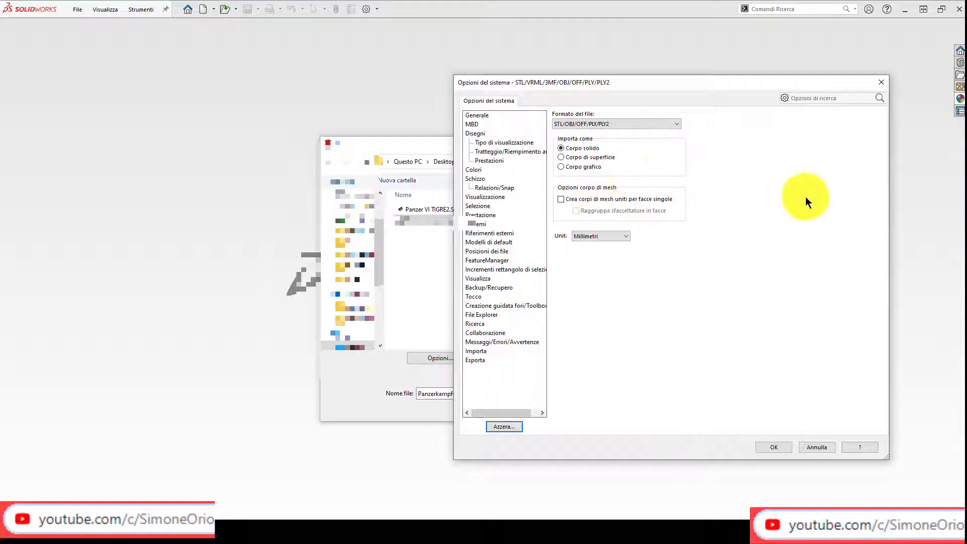
{"action": "left_click", "coordinate": [786, 449]}
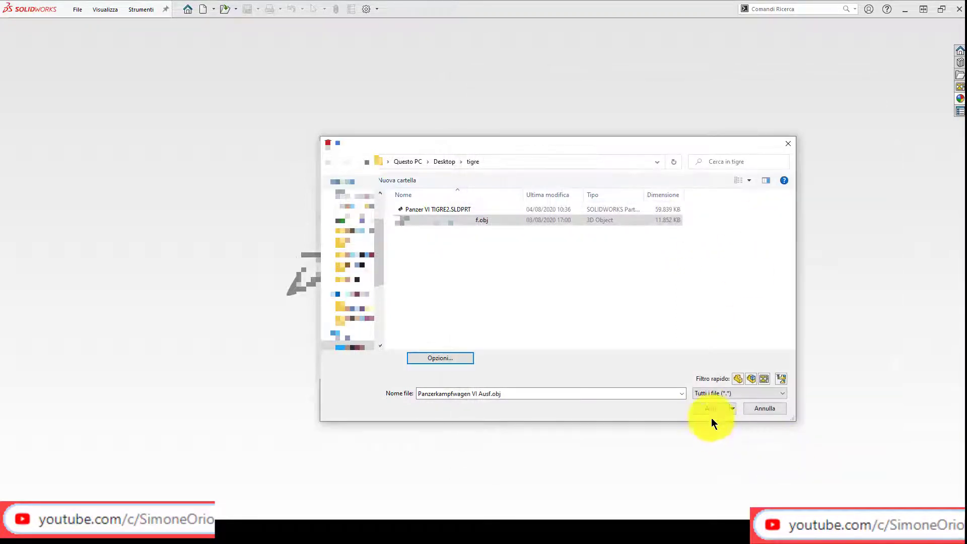
Open the tank mesh, dismiss the missing .mtl warning and move the mesh warning aside
{"action": "left_click", "coordinate": [704, 408]}
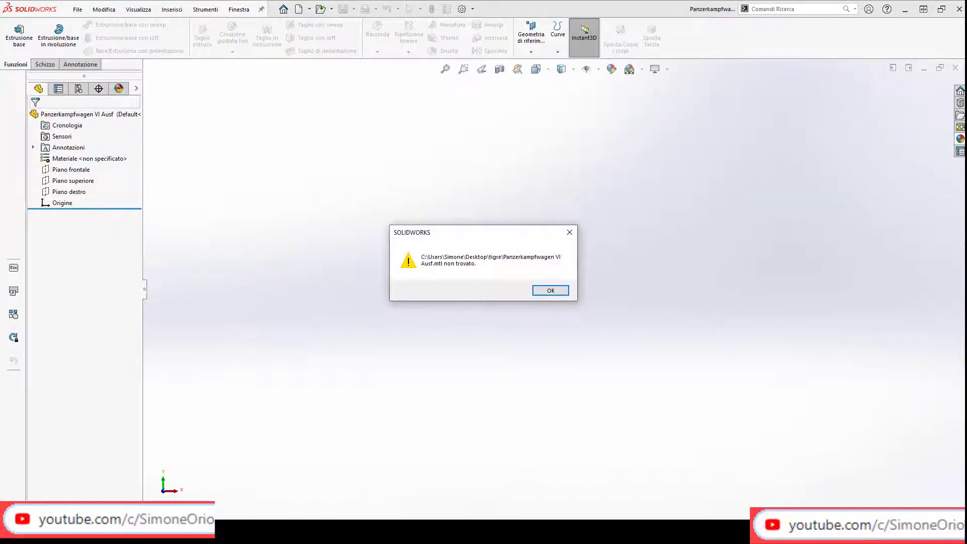
{"action": "left_click", "coordinate": [550, 291]}
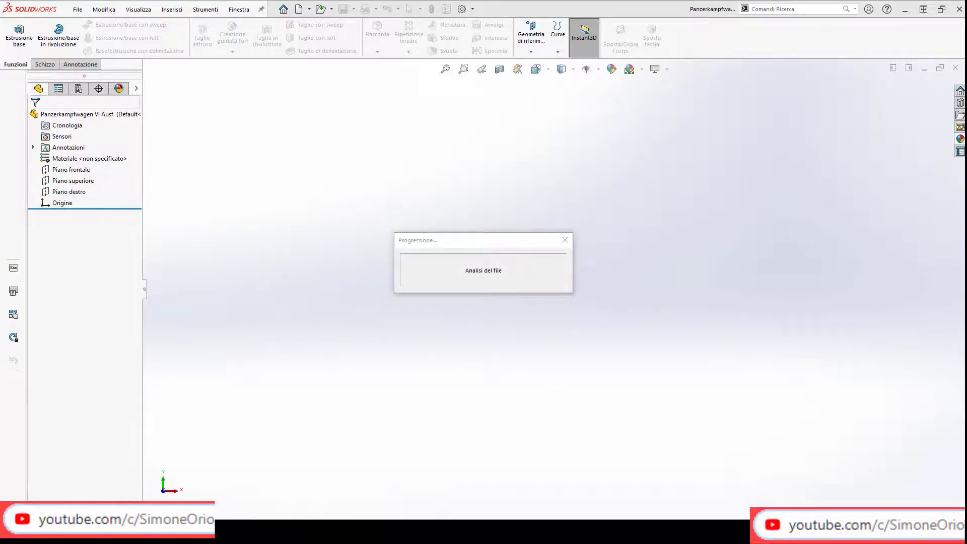
{"action": "left_click_drag", "start_coordinate": [740, 225], "coordinate": [525, 147]}
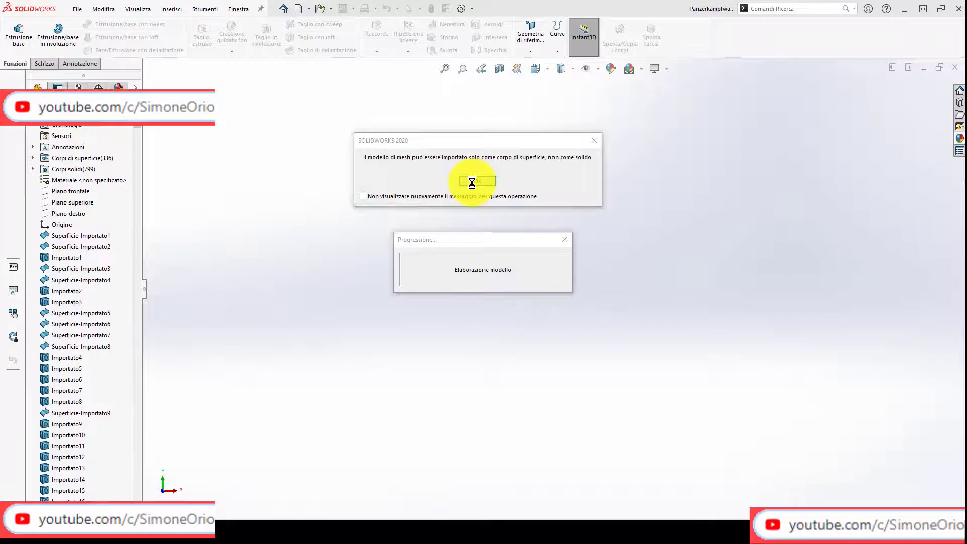
Acknowledge both surface-only import messages so the tank mesh finishes rendering
{"action": "left_click", "coordinate": [473, 180]}
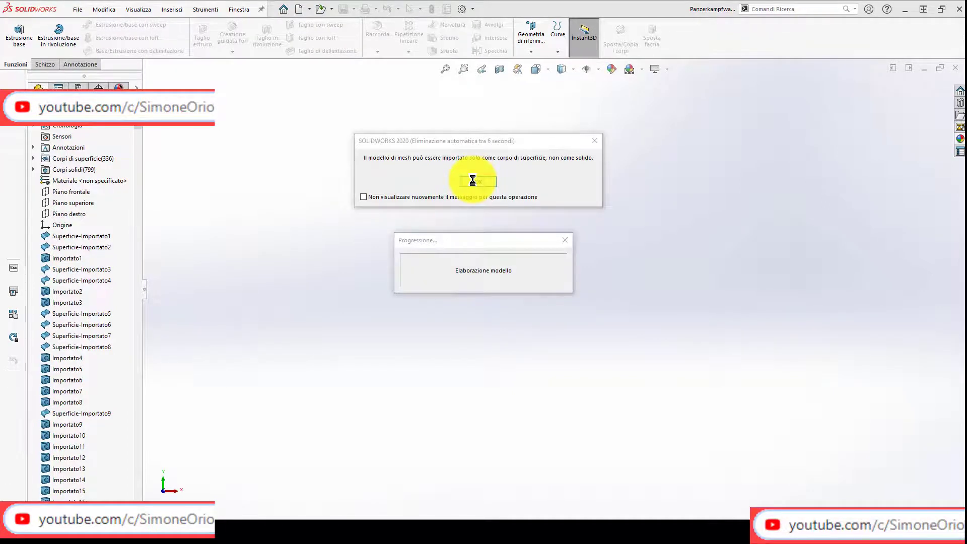
{"action": "left_click", "coordinate": [476, 181]}
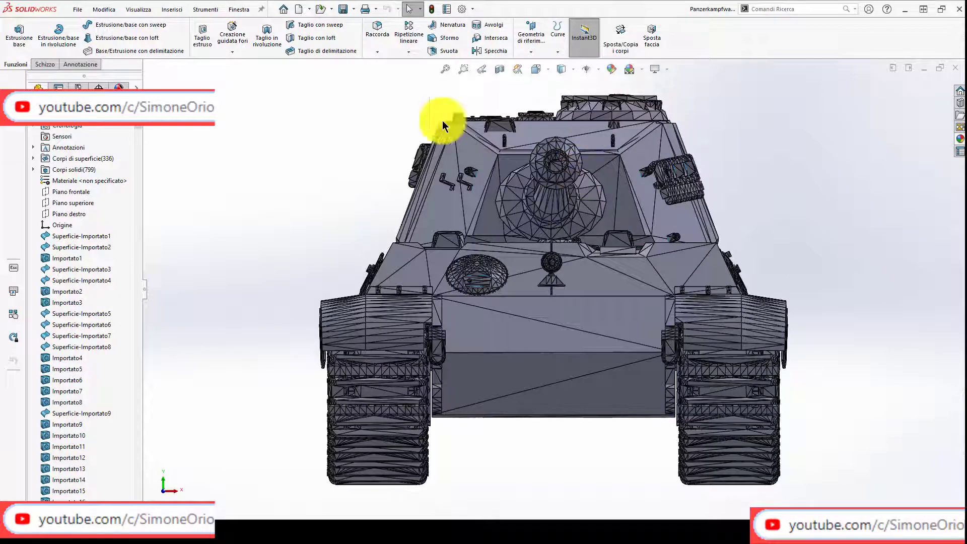
Select bodies Importato2 and Importato112 and zoom in on the tank
{"action": "left_click", "coordinate": [71, 292]}
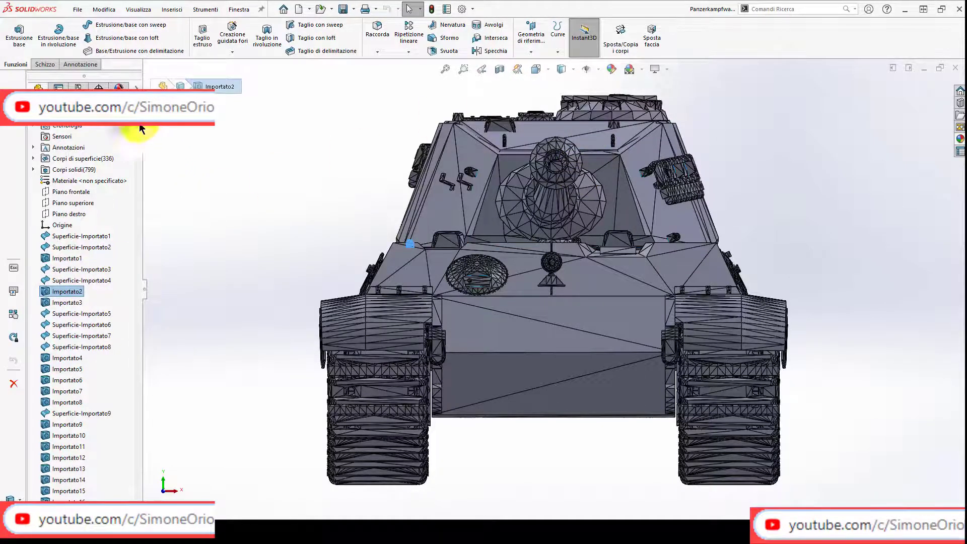
{"action": "left_click_drag", "start_coordinate": [139, 130], "coordinate": [136, 177]}
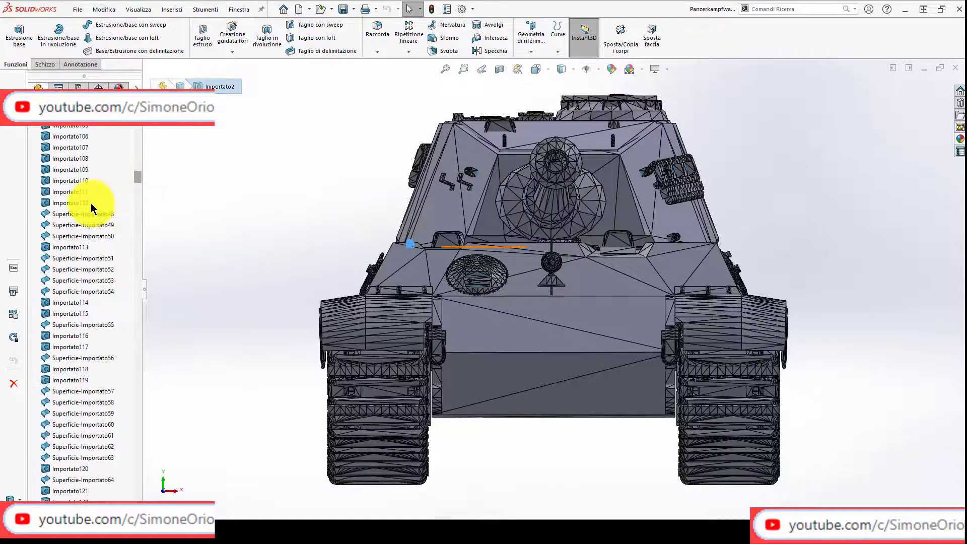
{"action": "left_click", "coordinate": [78, 204]}
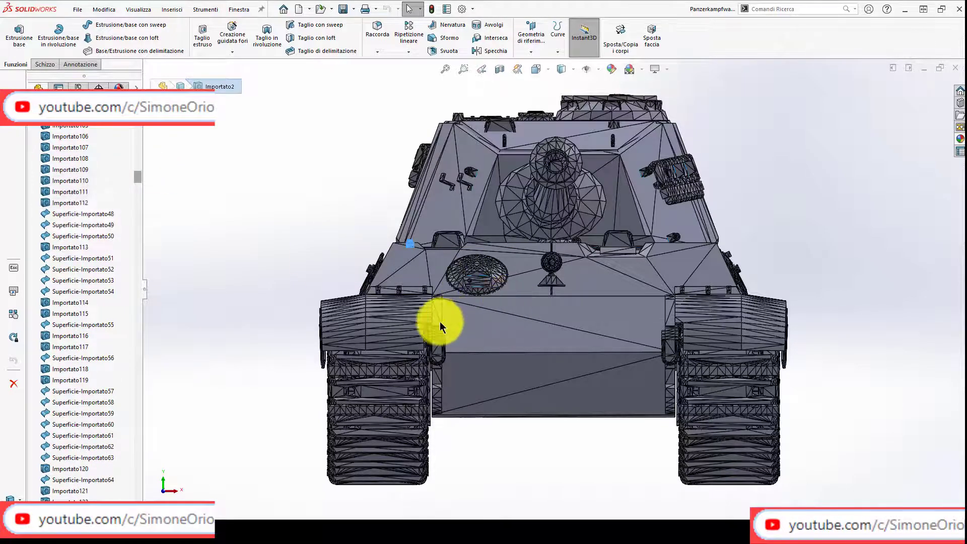
{"action": "mouse_move", "coordinate": [425, 329]}
{"action": "middle_mouse_down"}
{"action": "mouse_move", "coordinate": [416, 334]}
{"action": "mouse_move", "coordinate": [509, 329]}
{"action": "middle_mouse_up"}
{"action": "scroll", "coordinate": [416, 335], "scroll_direction": "up", "scroll_amount": 3}
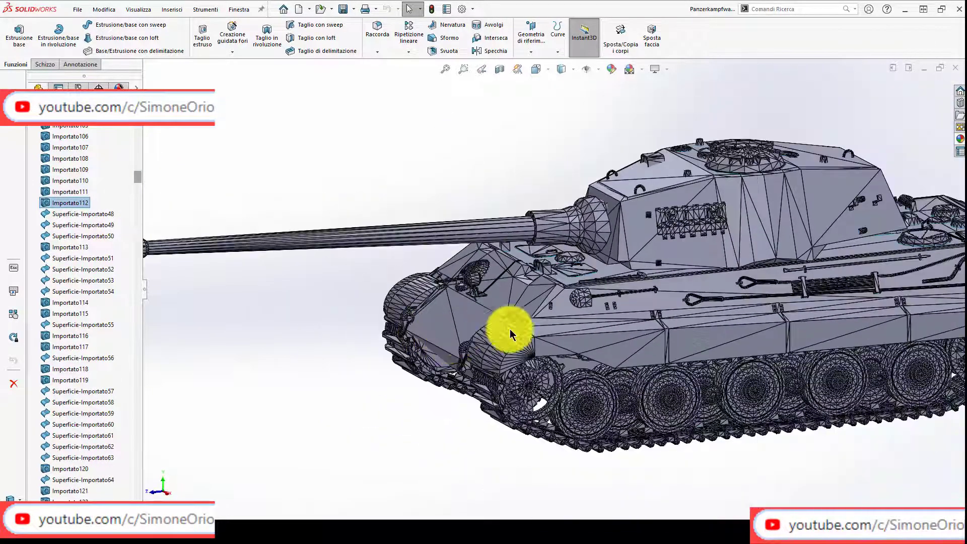
{"action": "scroll", "coordinate": [529, 320], "scroll_direction": "up", "scroll_amount": 2}
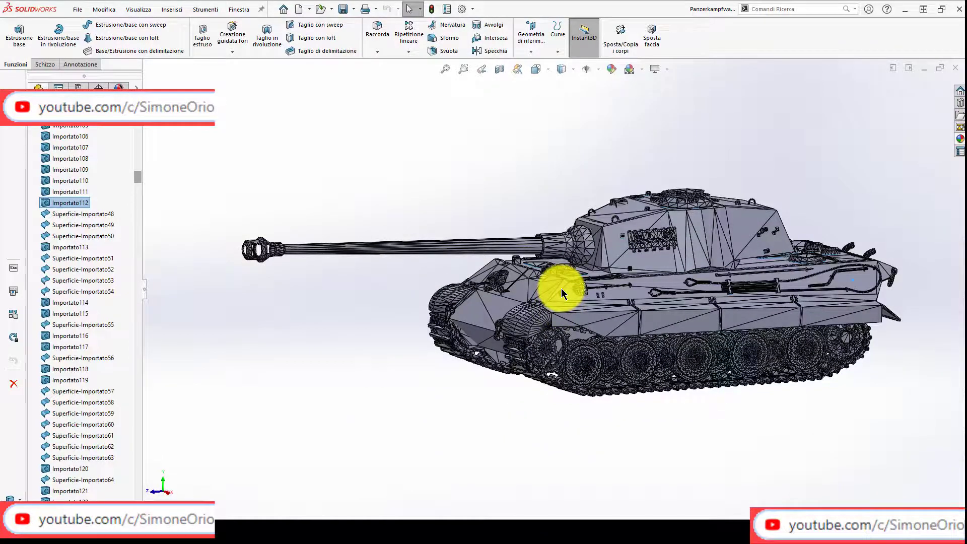
Orbit the tank through front-angled, side and elevated three-quarter views
{"action": "mouse_move", "coordinate": [594, 252]}
{"action": "middle_mouse_down"}
{"action": "mouse_move", "coordinate": [617, 285]}
{"action": "mouse_move", "coordinate": [565, 252]}
{"action": "mouse_move", "coordinate": [486, 67]}
{"action": "mouse_move", "coordinate": [654, 203]}
{"action": "mouse_move", "coordinate": [614, 356]}
{"action": "mouse_move", "coordinate": [532, 198]}
{"action": "mouse_move", "coordinate": [671, 252]}
{"action": "middle_mouse_up"}
{"action": "scroll", "coordinate": [730, 221], "scroll_direction": "up", "scroll_amount": 2}
{"action": "mouse_move", "coordinate": [789, 191]}
{"action": "middle_mouse_down"}
{"action": "mouse_move", "coordinate": [604, 276]}
{"action": "mouse_move", "coordinate": [550, 248]}
{"action": "mouse_move", "coordinate": [647, 216]}
{"action": "mouse_move", "coordinate": [681, 224]}
{"action": "mouse_move", "coordinate": [579, 318]}
{"action": "mouse_move", "coordinate": [630, 244]}
{"action": "mouse_move", "coordinate": [663, 287]}
{"action": "middle_mouse_up"}
{"action": "scroll", "coordinate": [602, 232], "scroll_direction": "down", "scroll_amount": 2}
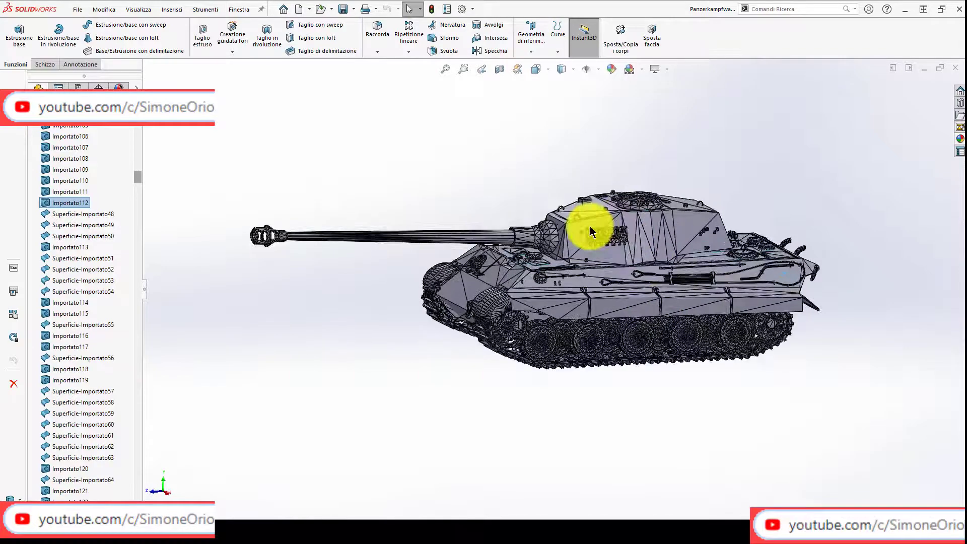
{"action": "middle_click_drag", "start_coordinate": [550, 252], "coordinate": [546, 265]}
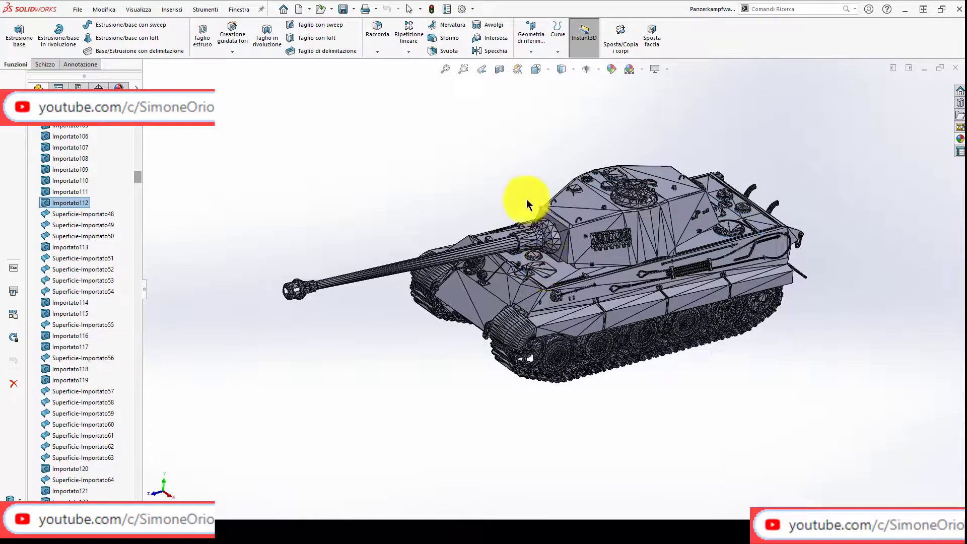
{"action": "middle_click_drag", "start_coordinate": [506, 179], "coordinate": [546, 197]}
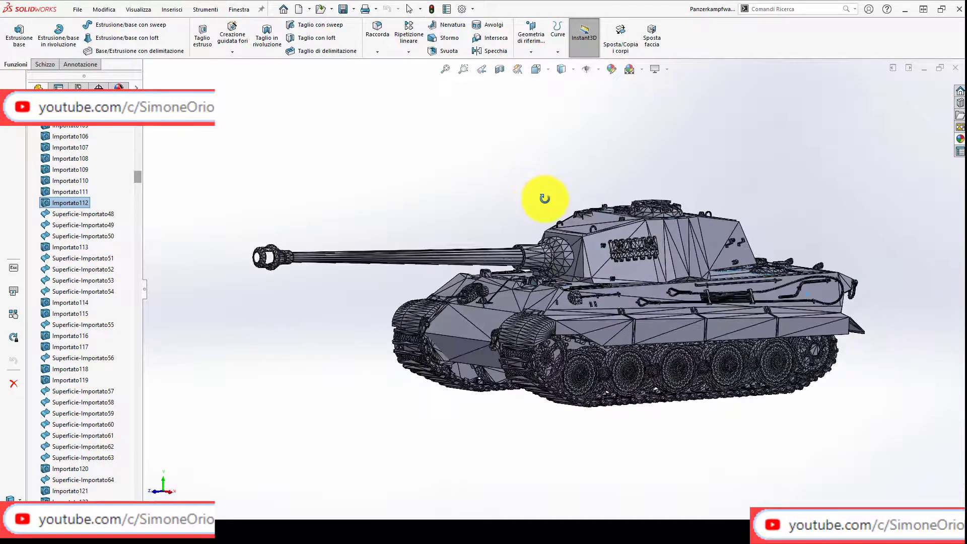
{"action": "left_click_drag", "start_coordinate": [139, 176], "coordinate": [153, 378]}
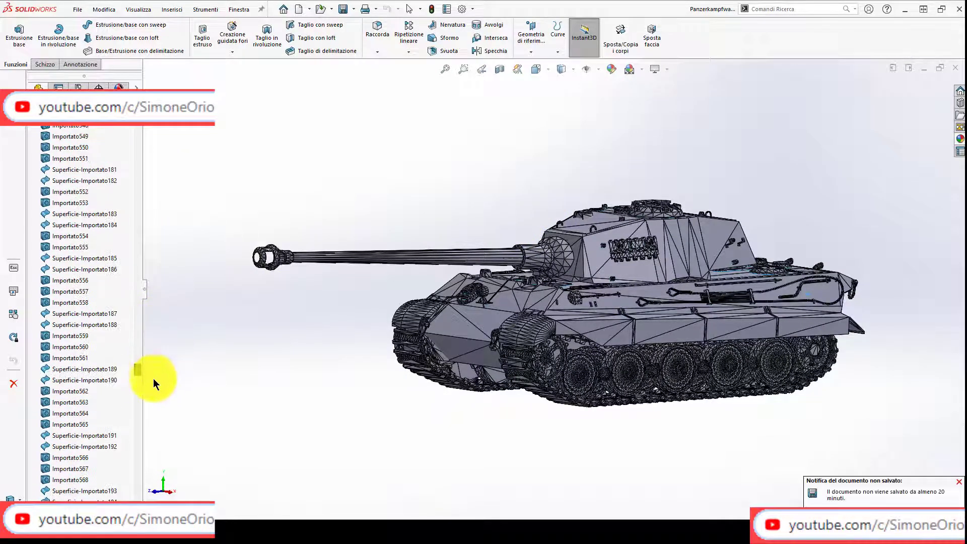
Select bodies Importato559, Importato560 and Importato561 and switch the display style to Shaded
{"action": "left_click", "coordinate": [81, 336]}
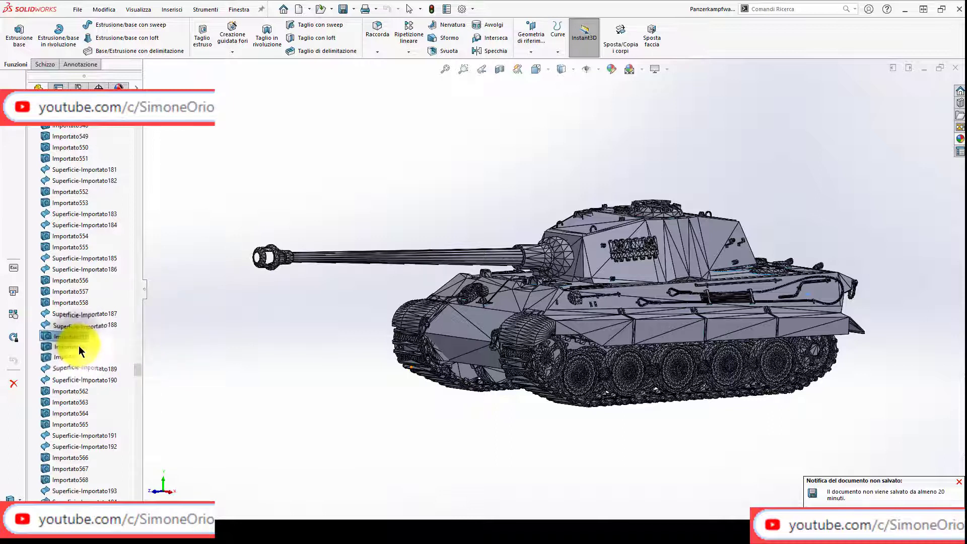
{"action": "left_click", "coordinate": [79, 346]}
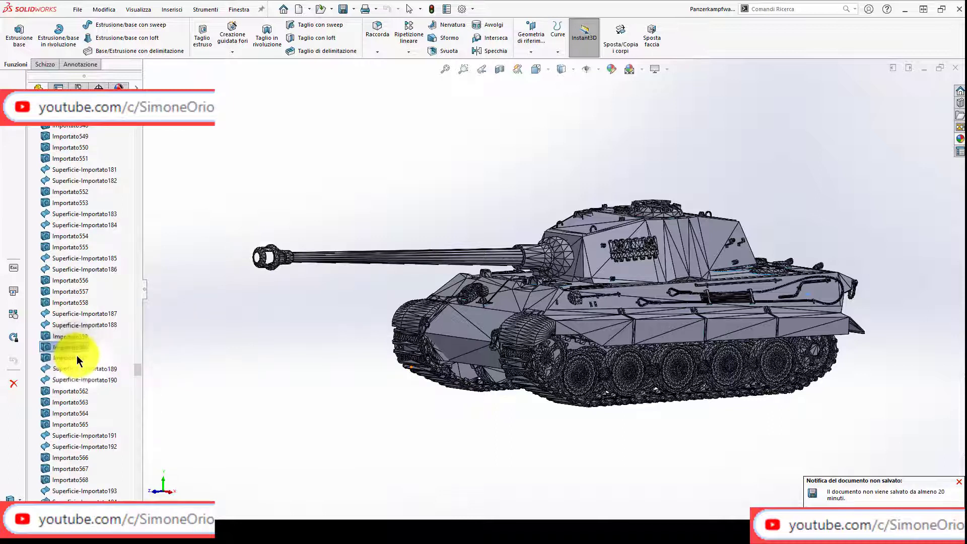
{"action": "left_click", "coordinate": [88, 355]}
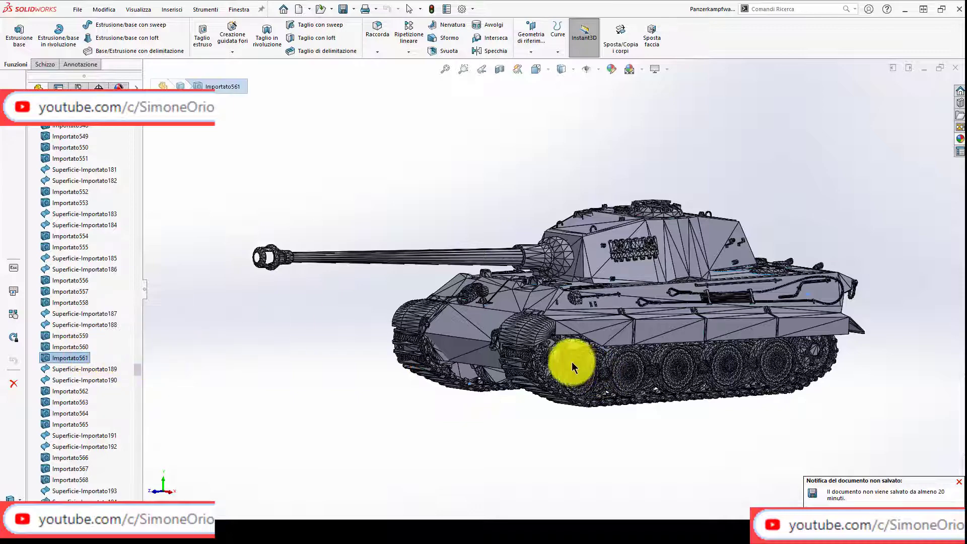
{"action": "middle_click_drag", "start_coordinate": [492, 356], "coordinate": [438, 364]}
{"action": "middle_click_drag", "start_coordinate": [468, 377], "coordinate": [492, 388]}
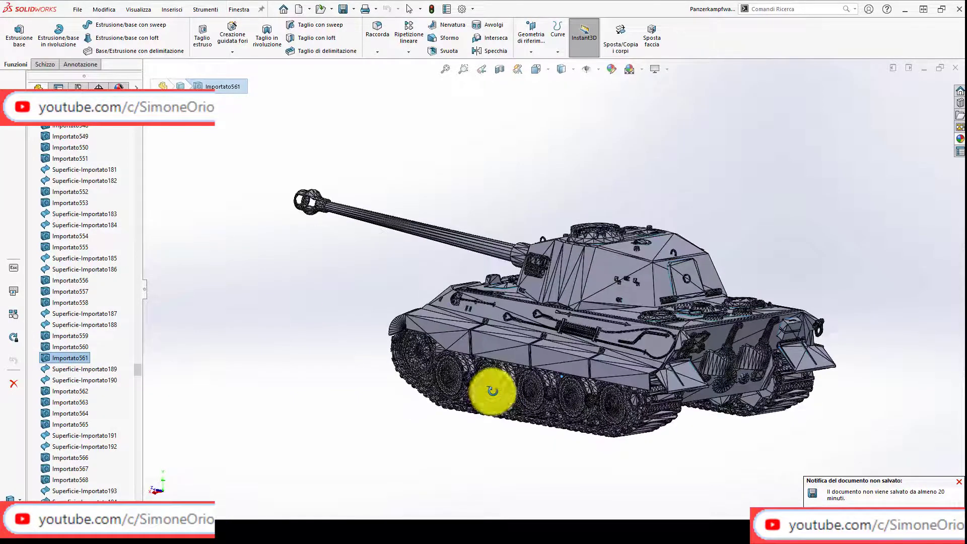
{"action": "left_click", "coordinate": [572, 71]}
{"action": "left_click", "coordinate": [562, 97]}
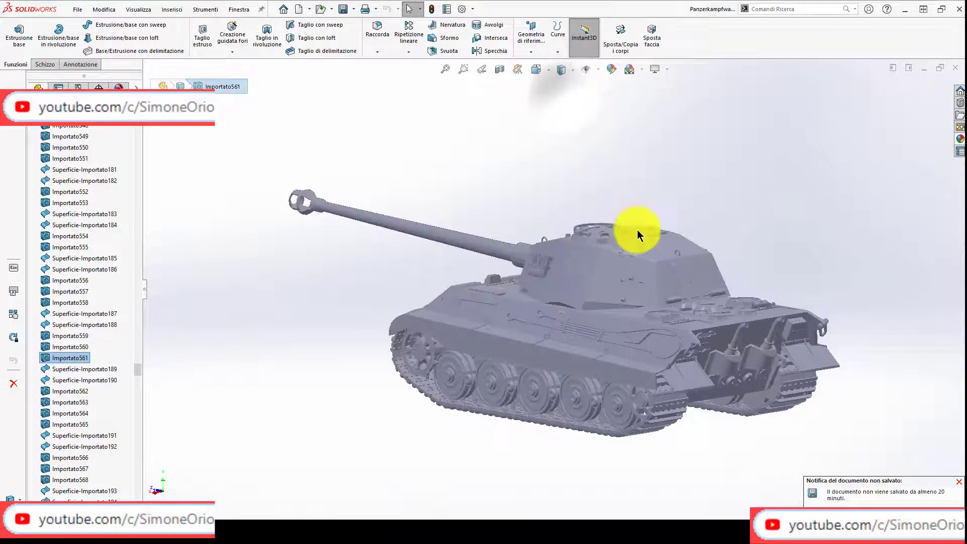
{"action": "mouse_move", "coordinate": [639, 231]}
{"action": "middle_mouse_down"}
{"action": "mouse_move", "coordinate": [669, 189]}
{"action": "mouse_move", "coordinate": [730, 250]}
{"action": "mouse_move", "coordinate": [781, 229]}
{"action": "mouse_move", "coordinate": [770, 281]}
{"action": "mouse_move", "coordinate": [854, 225]}
{"action": "mouse_move", "coordinate": [694, 297]}
{"action": "mouse_move", "coordinate": [745, 282]}
{"action": "mouse_move", "coordinate": [716, 319]}
{"action": "middle_mouse_up"}
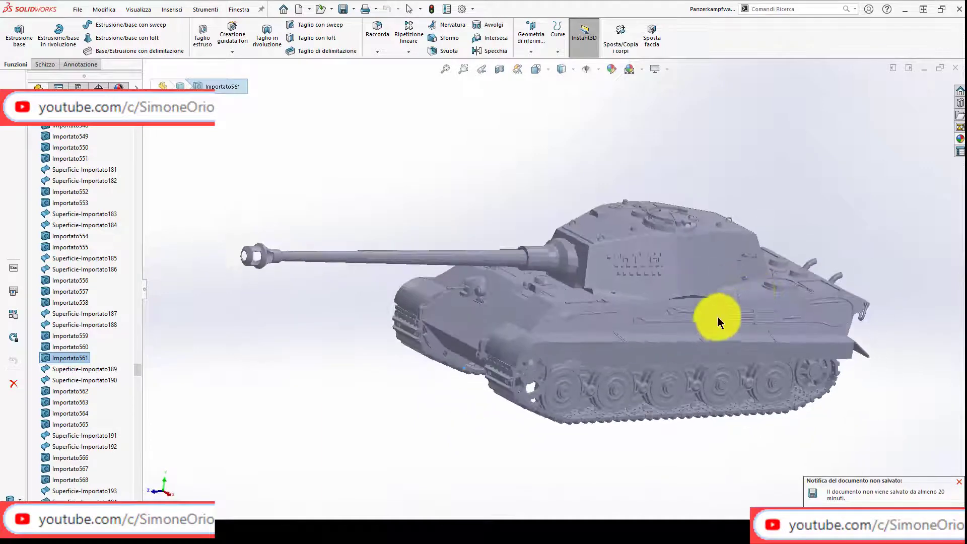
{"action": "left_click", "coordinate": [79, 393]}
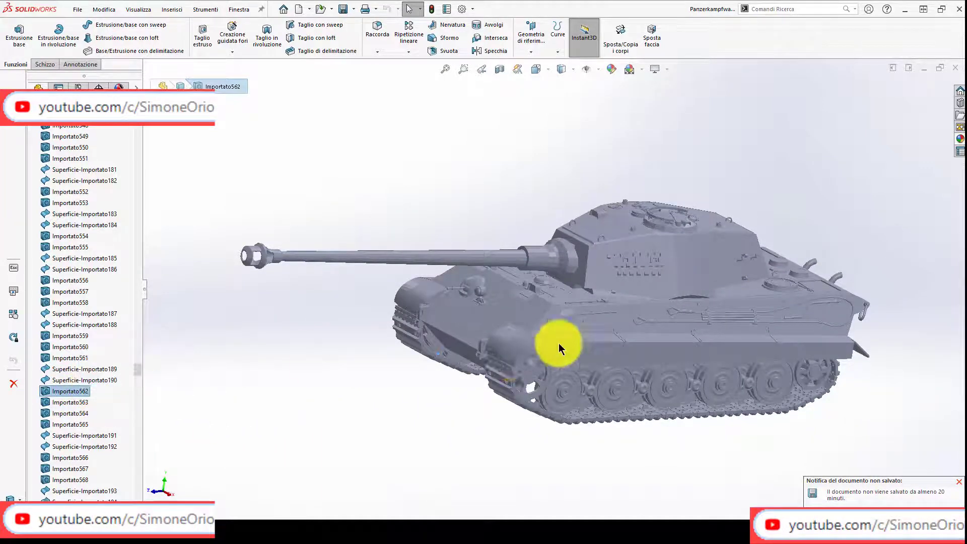
{"action": "scroll", "coordinate": [484, 338], "scroll_direction": "down", "scroll_amount": 3}
{"action": "scroll", "coordinate": [415, 325], "scroll_direction": "down", "scroll_amount": 3}
{"action": "scroll", "coordinate": [415, 326], "scroll_direction": "up", "scroll_amount": 3}
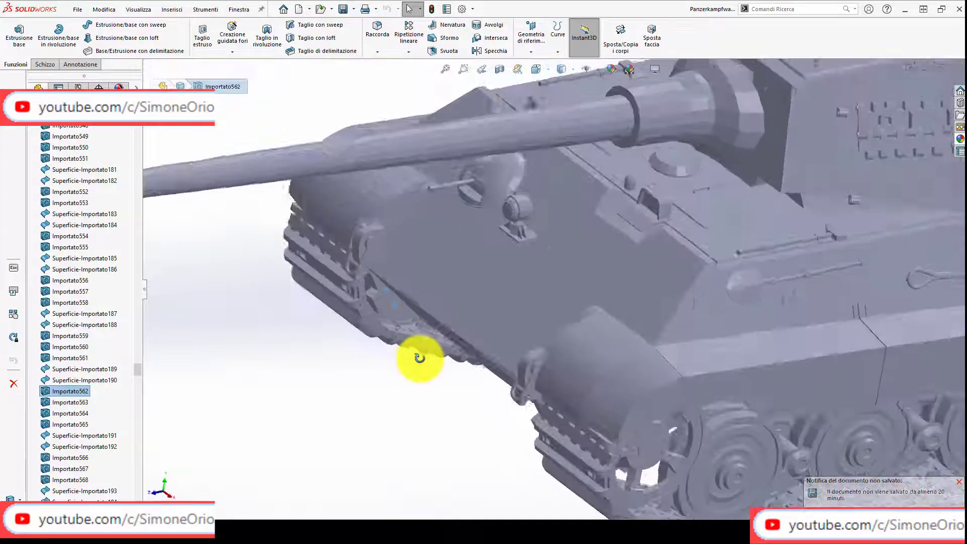
{"action": "mouse_move", "coordinate": [422, 356]}
{"action": "middle_mouse_down"}
{"action": "mouse_move", "coordinate": [417, 339]}
{"action": "mouse_move", "coordinate": [501, 296]}
{"action": "mouse_move", "coordinate": [550, 338]}
{"action": "mouse_move", "coordinate": [362, 341]}
{"action": "middle_mouse_up"}
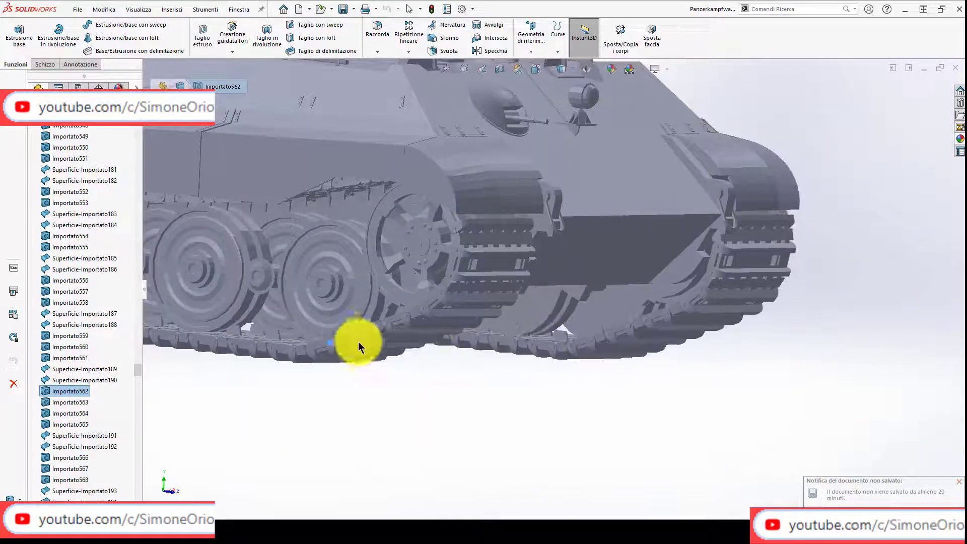
{"action": "scroll", "coordinate": [369, 346], "scroll_direction": "down", "scroll_amount": 3}
{"action": "scroll", "coordinate": [391, 343], "scroll_direction": "down", "scroll_amount": 3}
{"action": "scroll", "coordinate": [392, 340], "scroll_direction": "down", "scroll_amount": 2}
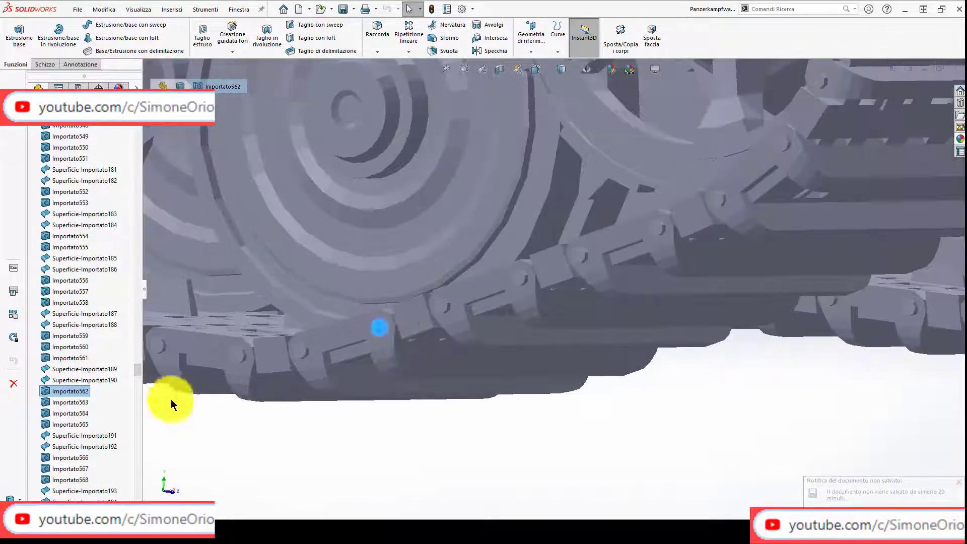
{"action": "left_click", "coordinate": [63, 400]}
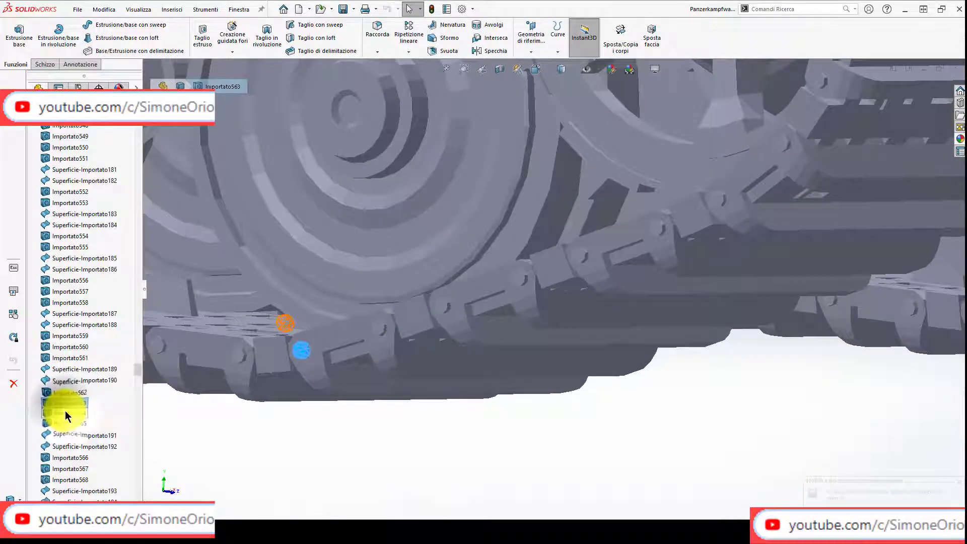
{"action": "left_click", "coordinate": [65, 412]}
{"action": "left_click", "coordinate": [65, 425]}
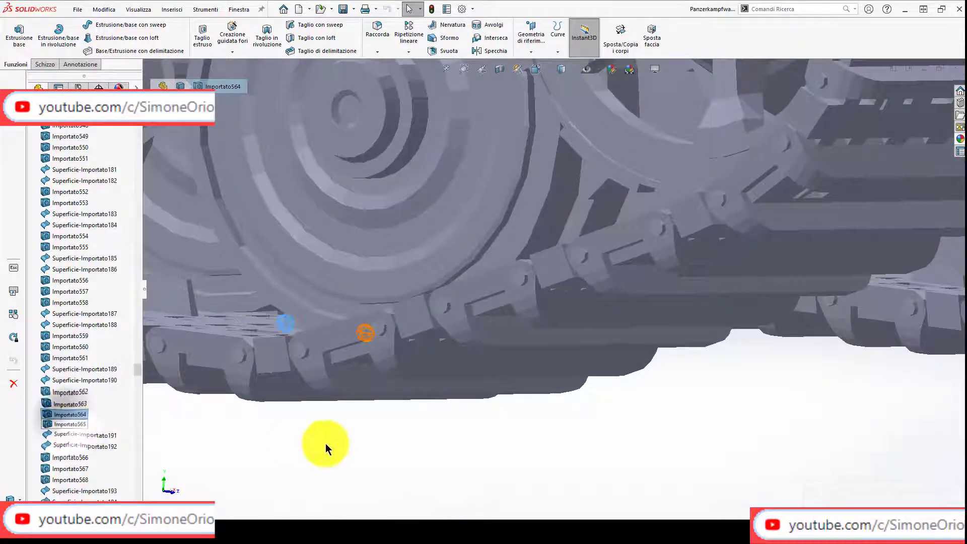
{"action": "scroll", "coordinate": [485, 370], "scroll_direction": "up", "scroll_amount": 2}
{"action": "scroll", "coordinate": [485, 371], "scroll_direction": "up", "scroll_amount": 2}
{"action": "scroll", "coordinate": [567, 295], "scroll_direction": "up", "scroll_amount": 3}
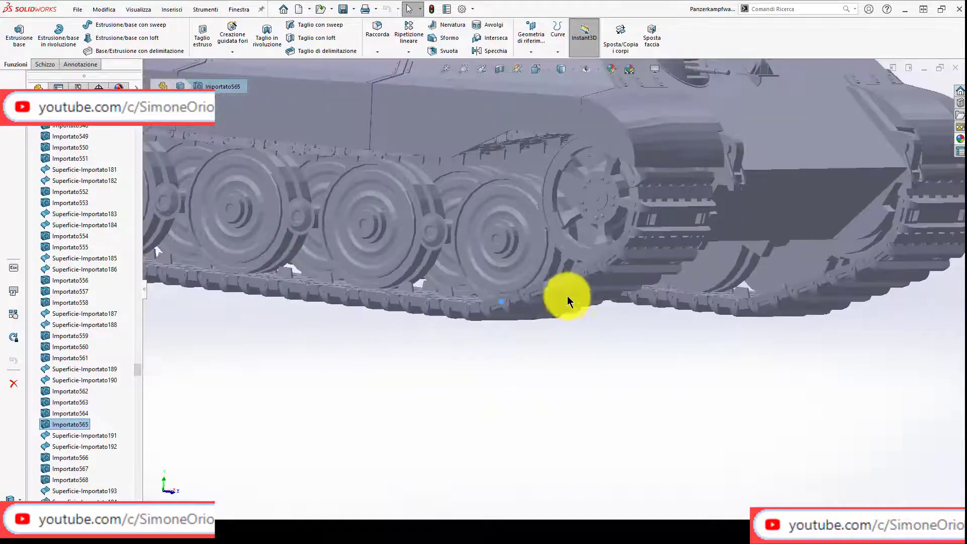
{"action": "scroll", "coordinate": [560, 294], "scroll_direction": "up", "scroll_amount": 3}
{"action": "scroll", "coordinate": [583, 263], "scroll_direction": "up", "scroll_amount": 2}
{"action": "mouse_move", "coordinate": [553, 215]}
{"action": "middle_mouse_down"}
{"action": "mouse_move", "coordinate": [470, 222]}
{"action": "mouse_move", "coordinate": [422, 280]}
{"action": "mouse_move", "coordinate": [600, 209]}
{"action": "mouse_move", "coordinate": [646, 161]}
{"action": "mouse_move", "coordinate": [652, 205]}
{"action": "mouse_move", "coordinate": [585, 178]}
{"action": "mouse_move", "coordinate": [622, 222]}
{"action": "middle_mouse_up"}
{"action": "scroll", "coordinate": [619, 198], "scroll_direction": "down", "scroll_amount": 2}
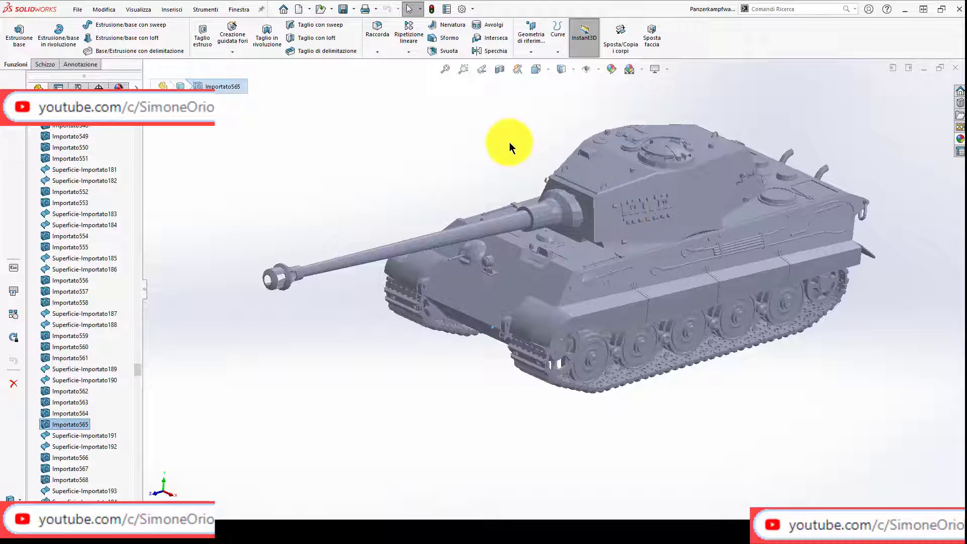
Zoom in on the tank's turret
{"action": "scroll", "coordinate": [583, 263], "scroll_direction": "down", "scroll_amount": 2}
{"action": "scroll", "coordinate": [569, 258], "scroll_direction": "down", "scroll_amount": 3}
{"action": "scroll", "coordinate": [555, 192], "scroll_direction": "down", "scroll_amount": 3}
{"action": "scroll", "coordinate": [555, 193], "scroll_direction": "up", "scroll_amount": 2}
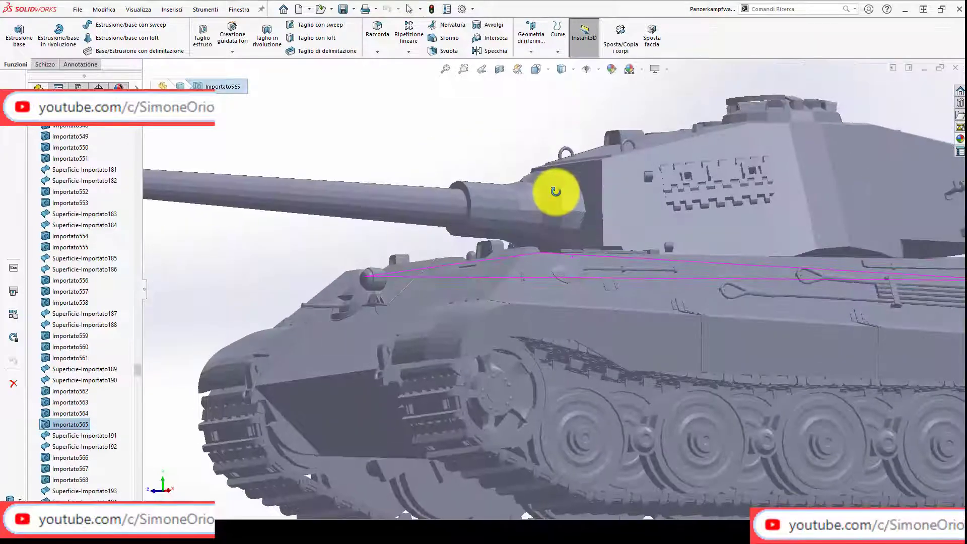
{"action": "scroll", "coordinate": [554, 190], "scroll_direction": "up", "scroll_amount": 2}
{"action": "scroll", "coordinate": [551, 209], "scroll_direction": "up", "scroll_amount": 3}
{"action": "scroll", "coordinate": [688, 239], "scroll_direction": "up", "scroll_amount": 1}
Orbit the tank through side-on, three-quarter and top-down views
{"action": "middle_click_drag", "start_coordinate": [707, 221], "coordinate": [578, 103]}
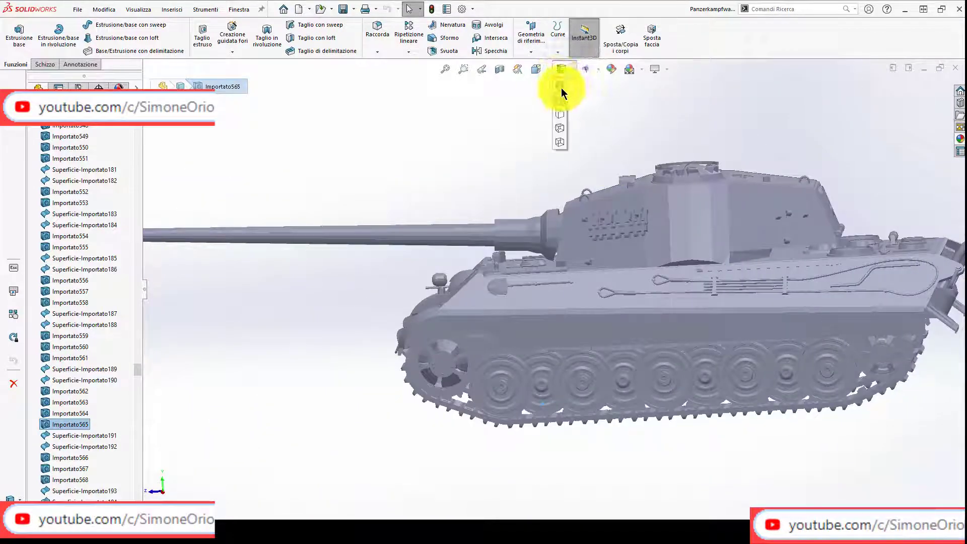
{"action": "scroll", "coordinate": [658, 281], "scroll_direction": "up", "scroll_amount": 2}
{"action": "scroll", "coordinate": [628, 267], "scroll_direction": "up", "scroll_amount": 2}
{"action": "mouse_move", "coordinate": [628, 268]}
{"action": "middle_mouse_down"}
{"action": "mouse_move", "coordinate": [626, 285]}
{"action": "mouse_move", "coordinate": [660, 316]}
{"action": "mouse_move", "coordinate": [654, 324]}
{"action": "middle_mouse_up"}
{"action": "scroll", "coordinate": [619, 270], "scroll_direction": "down", "scroll_amount": 2}
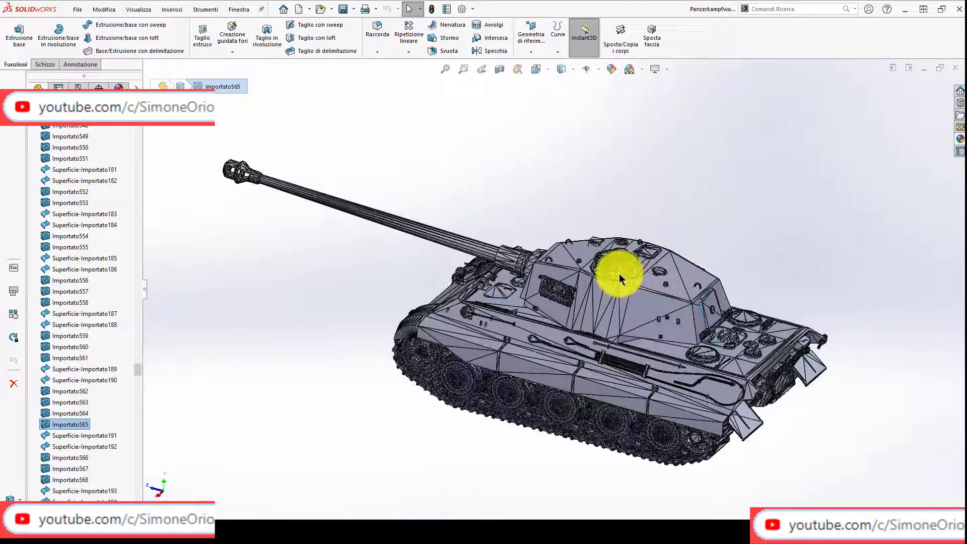
{"action": "mouse_move", "coordinate": [625, 254]}
{"action": "middle_mouse_down"}
{"action": "mouse_move", "coordinate": [626, 241]}
{"action": "mouse_move", "coordinate": [637, 273]}
{"action": "mouse_move", "coordinate": [680, 281]}
{"action": "middle_mouse_up"}
{"action": "scroll", "coordinate": [680, 281], "scroll_direction": "down", "scroll_amount": 1}
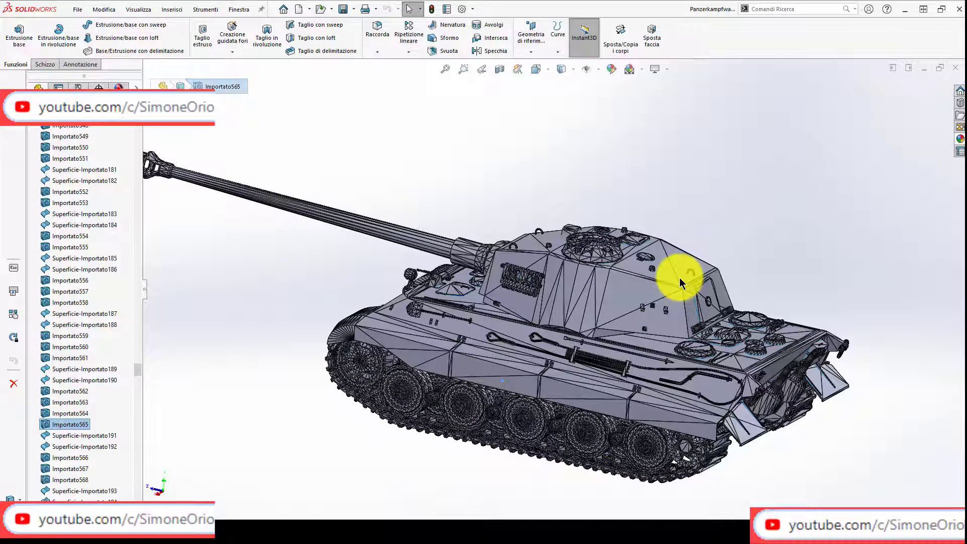